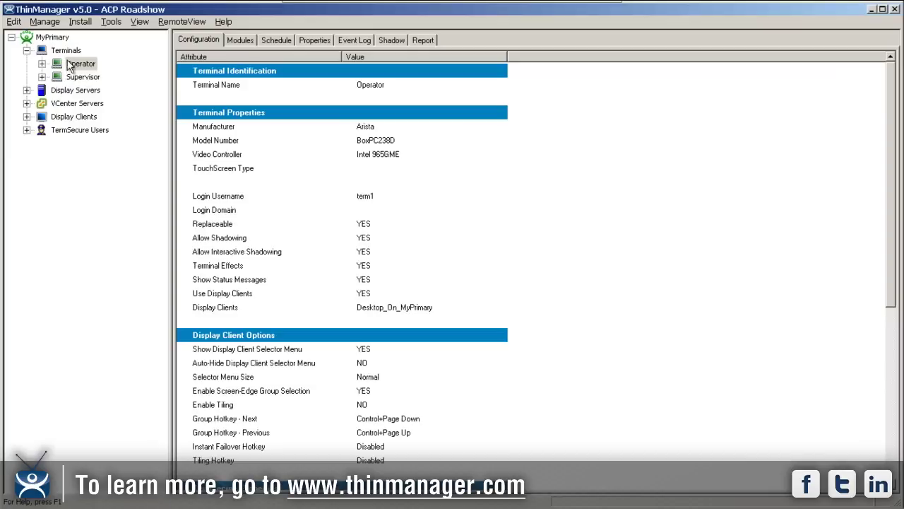
pyautogui.rightClick(70, 54)
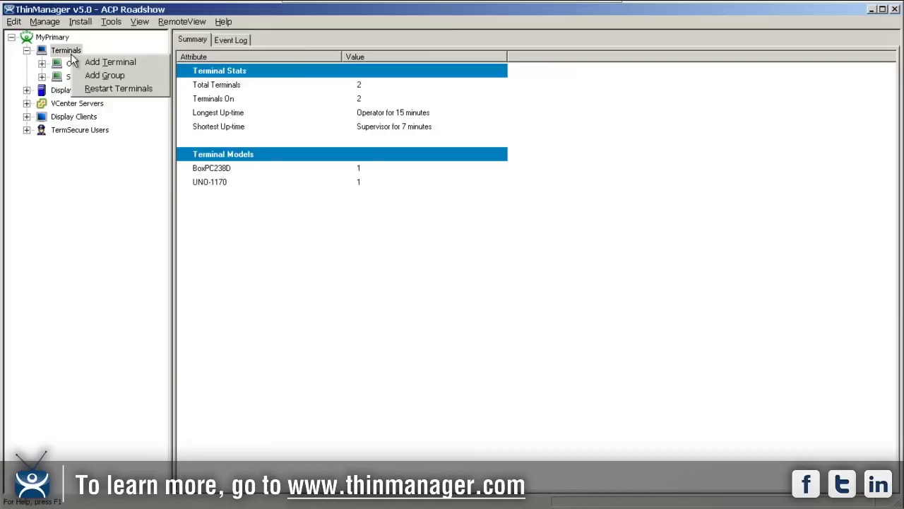
pyautogui.click(94, 63)
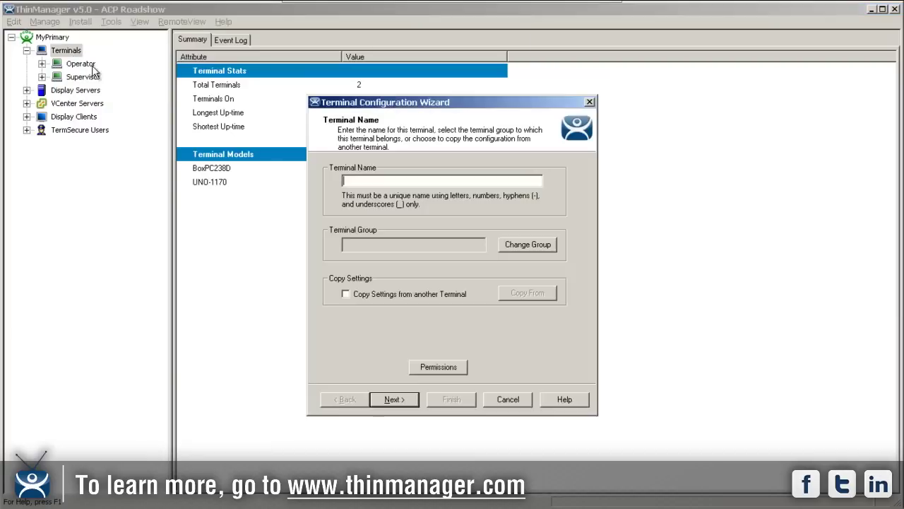
pyautogui.click(505, 400)
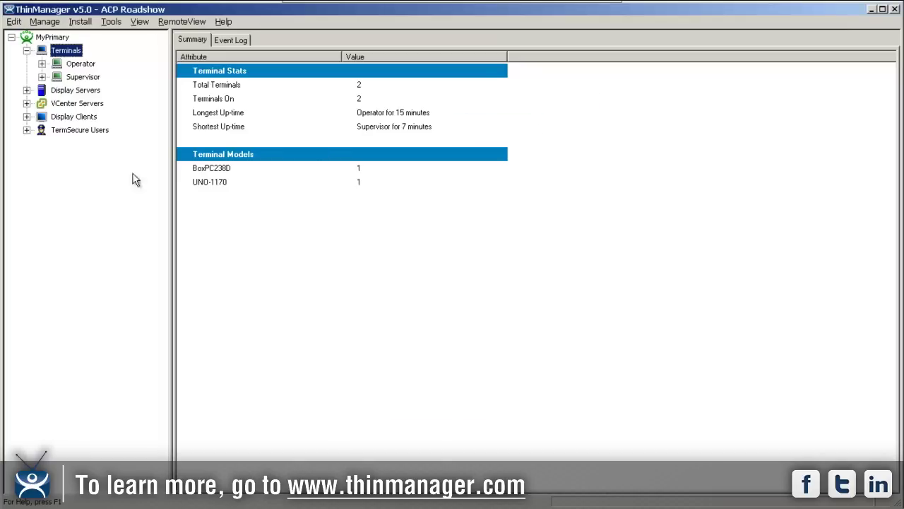
# - Open the Operator terminal's configuration for modification and view the available terminal groups, leaving its group as it is
pyautogui.rightClick(74, 64)
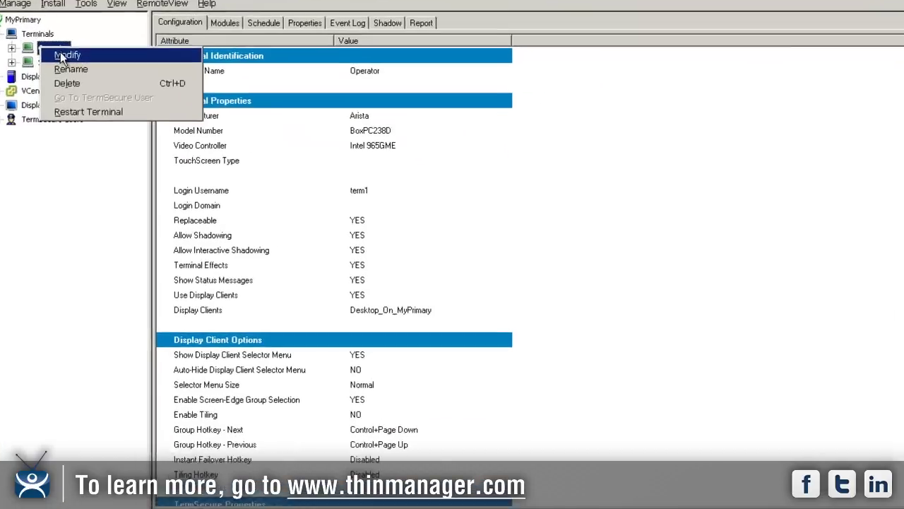
pyautogui.click(68, 55)
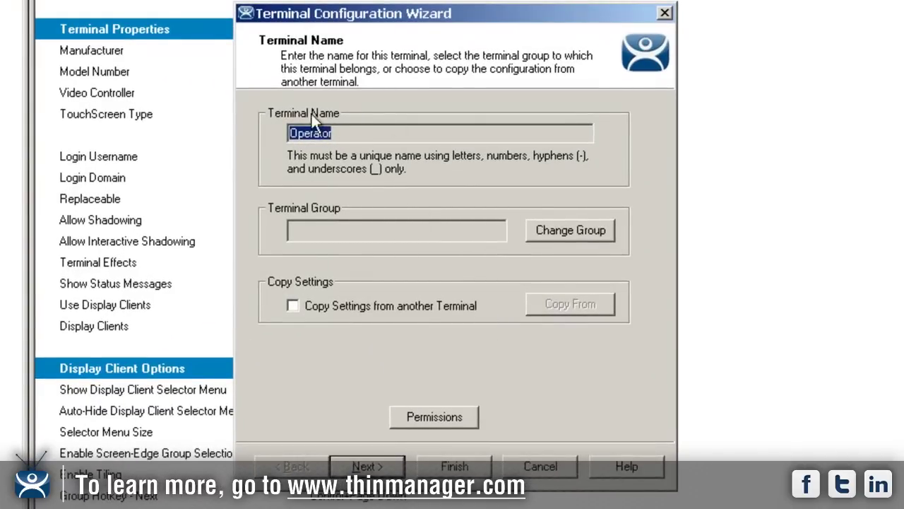
pyautogui.click(345, 130)
pyautogui.click(558, 234)
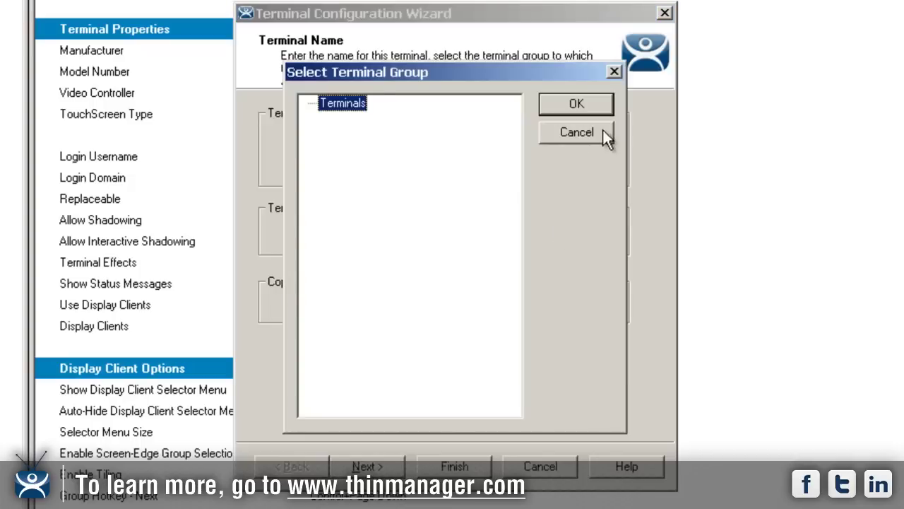
pyautogui.click(602, 131)
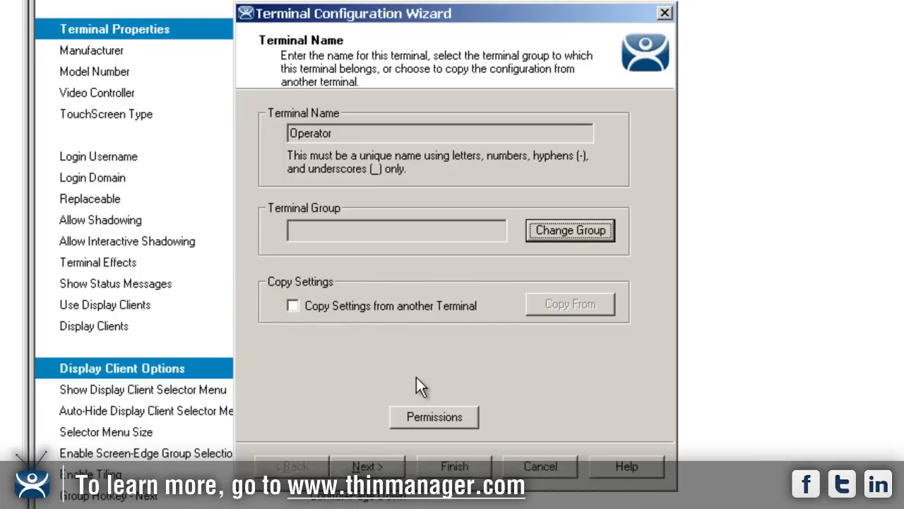
# - Review the Operator terminal's TermSecure access group permissions and its hardware settings, and continue to the terminal options
pyautogui.click(428, 415)
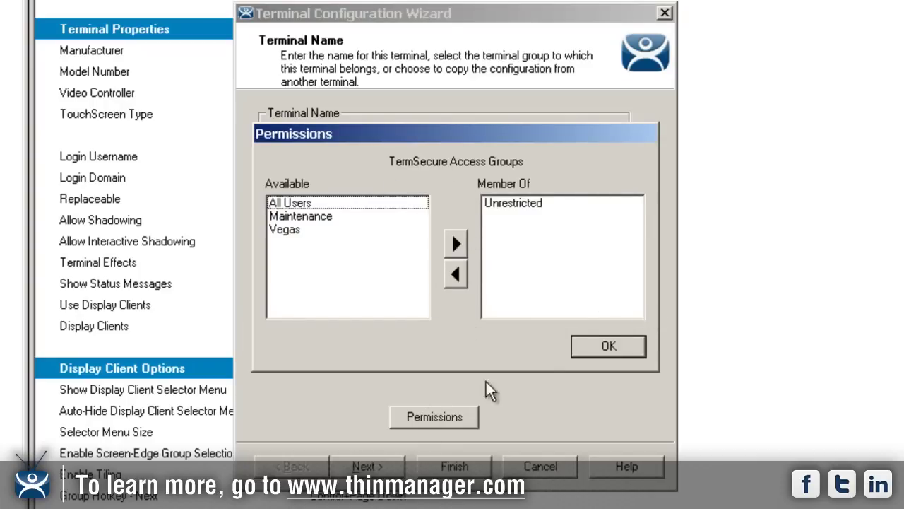
pyautogui.click(606, 349)
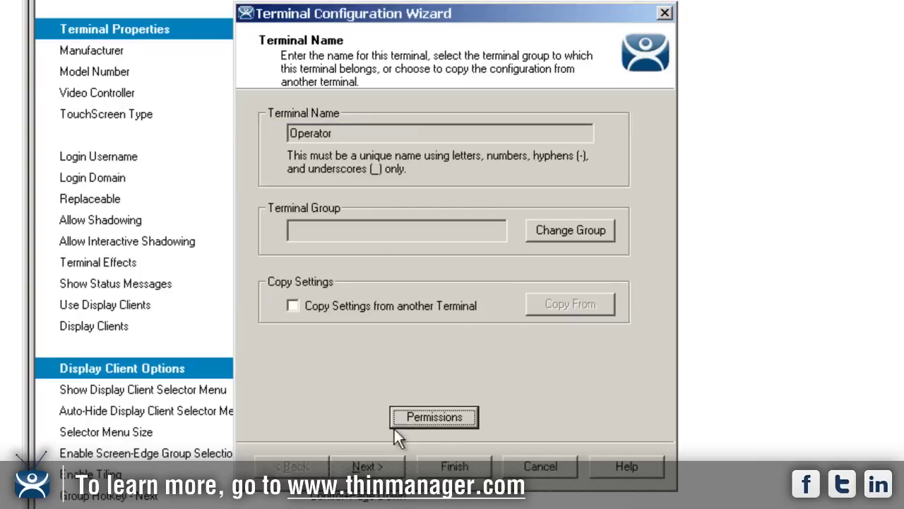
pyautogui.click(380, 469)
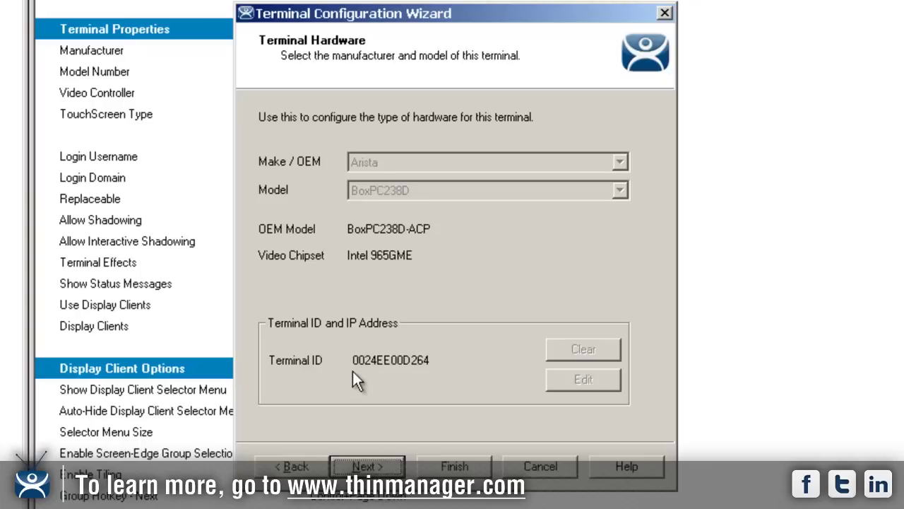
pyautogui.click(367, 467)
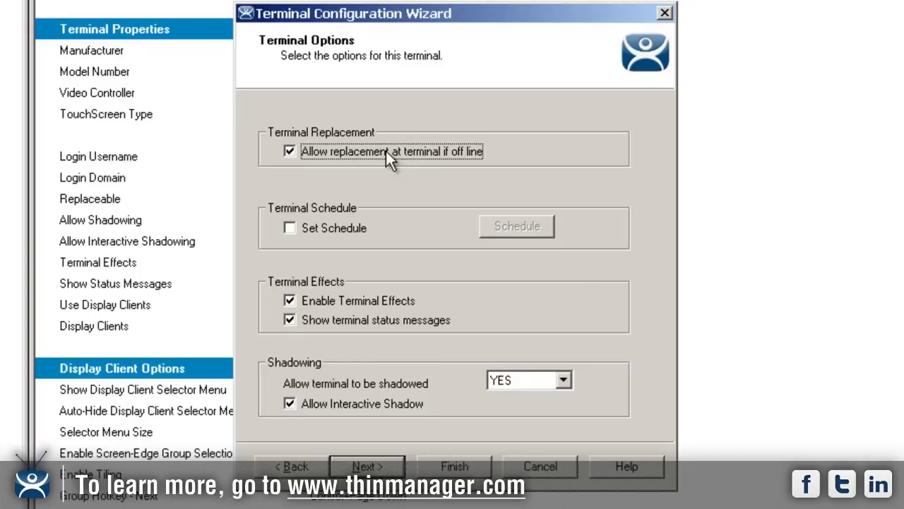
# - Examine the event types offered for a scheduled terminal event, adding no event and leaving Set Schedule turned off
pyautogui.click(323, 227)
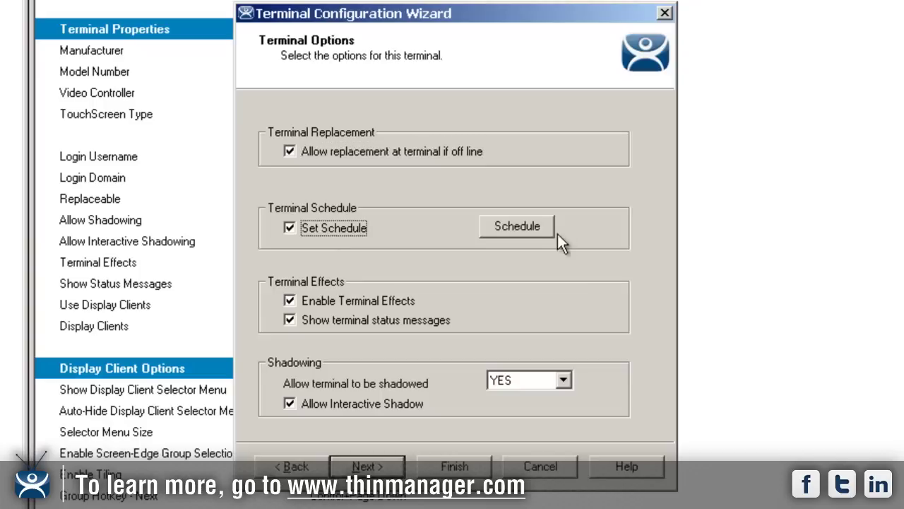
pyautogui.click(527, 225)
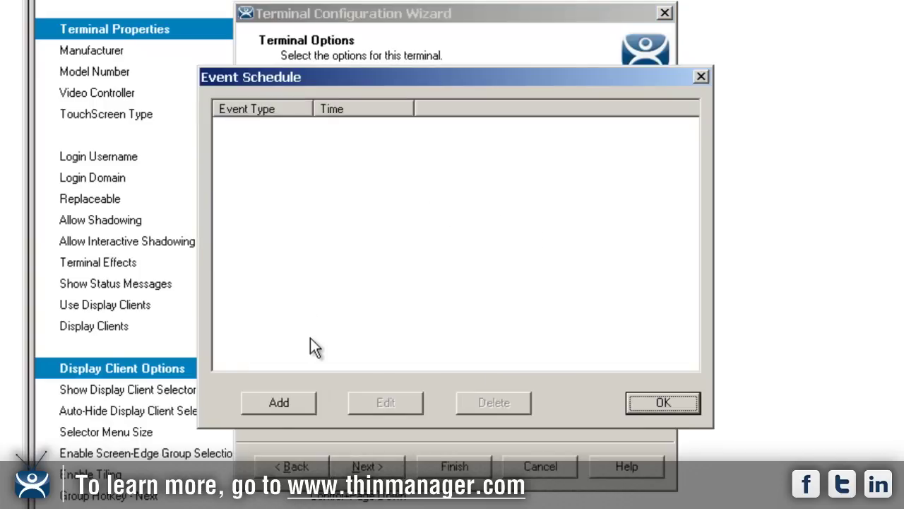
pyautogui.click(283, 402)
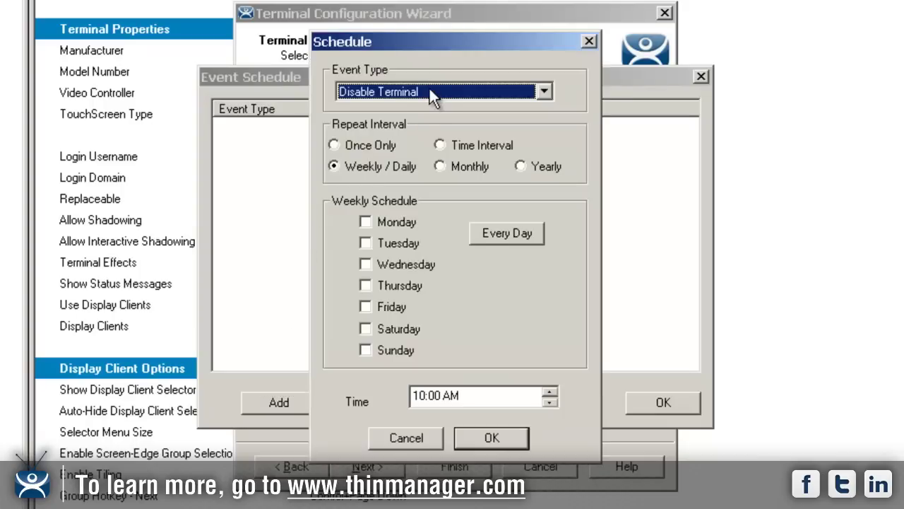
pyautogui.click(428, 89)
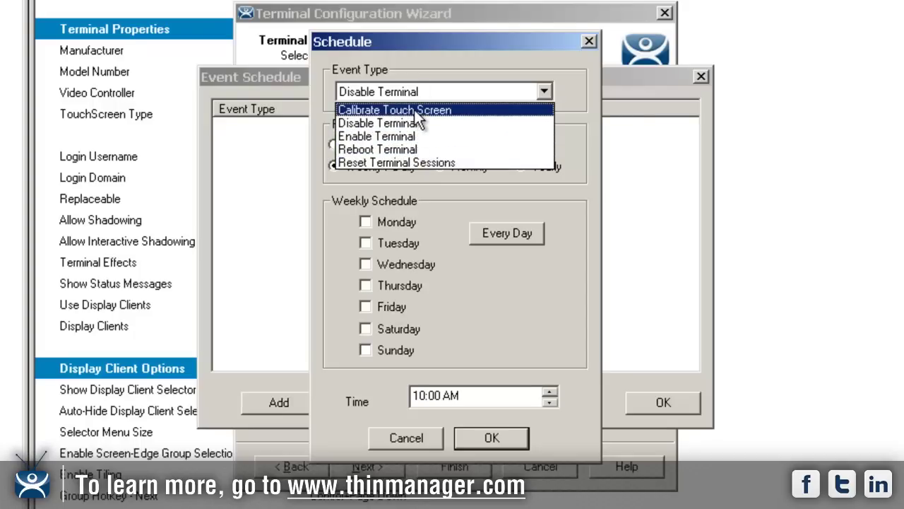
pyautogui.click(547, 193)
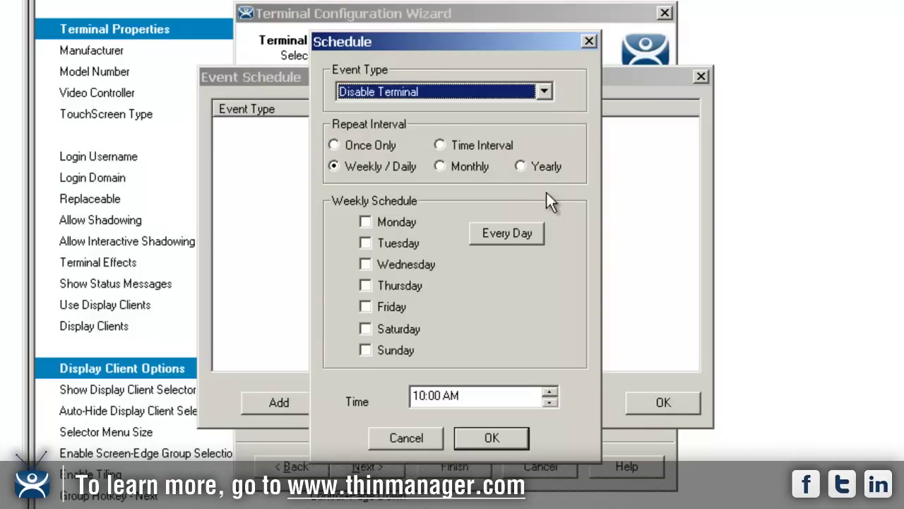
pyautogui.click(587, 45)
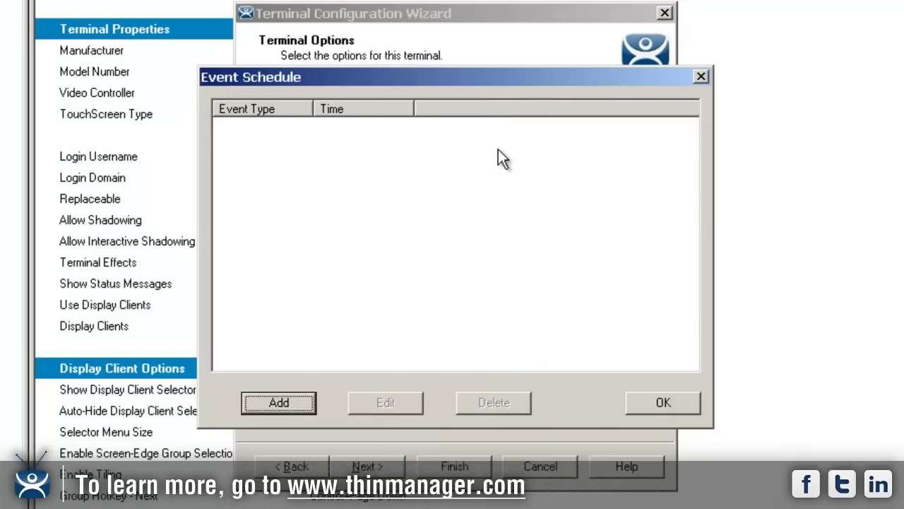
pyautogui.click(663, 406)
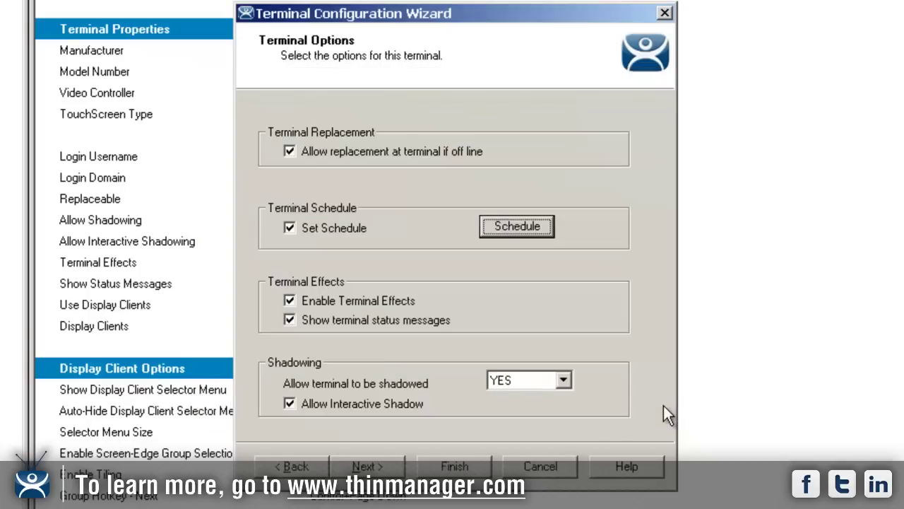
pyautogui.click(350, 232)
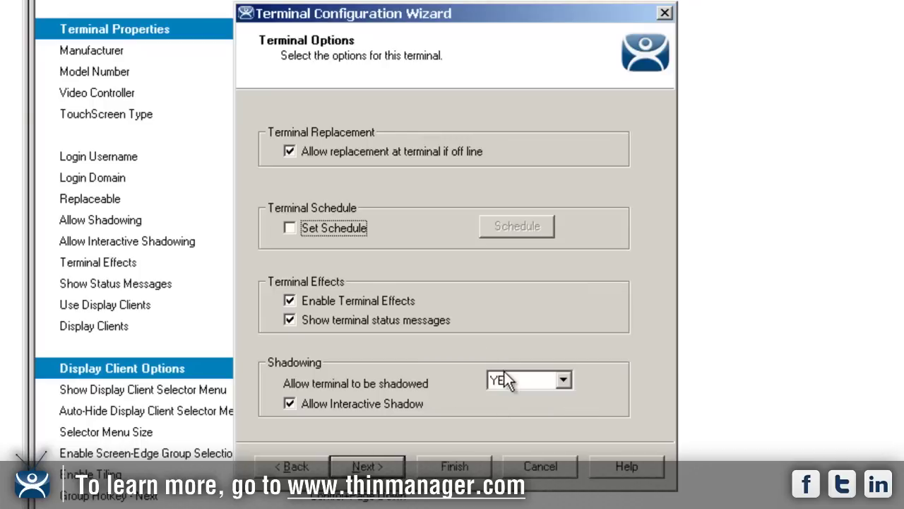
# - Set the option allowing the terminal to be shadowed to YES and continue to the terminal mode selection
pyautogui.click(528, 380)
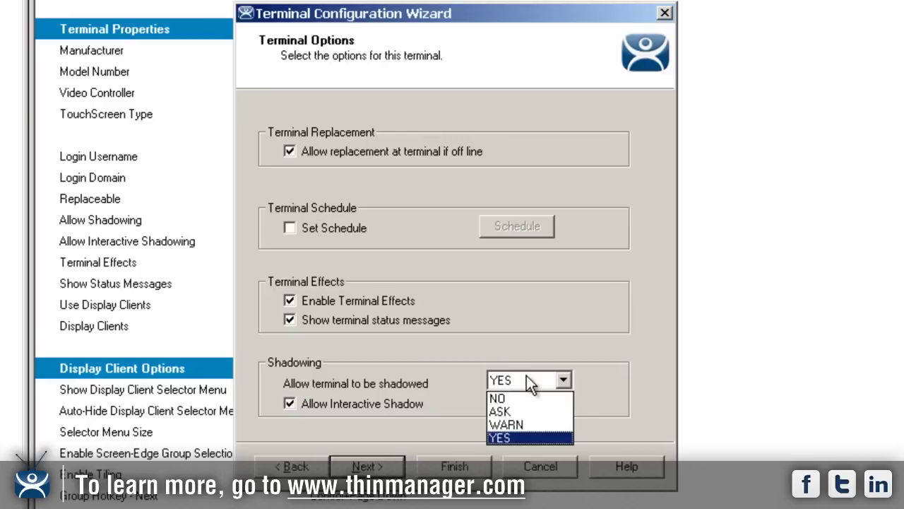
pyautogui.click(515, 436)
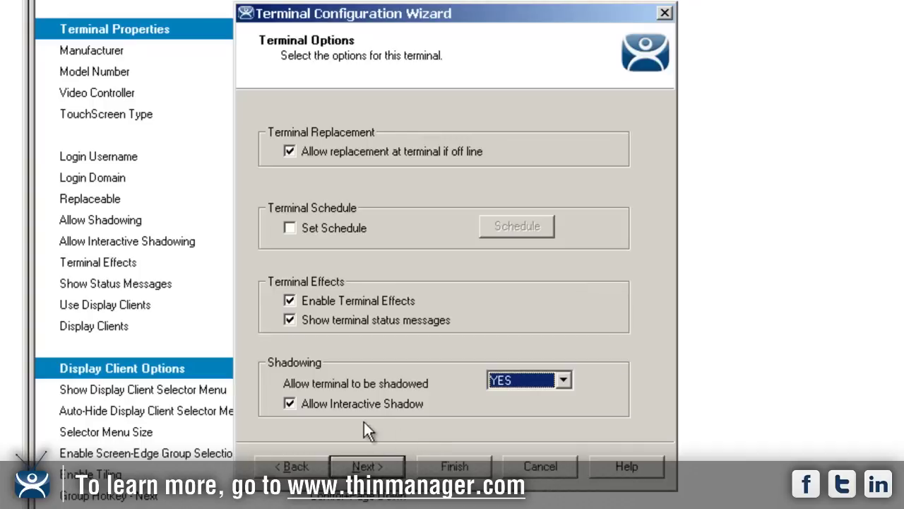
pyautogui.click(377, 466)
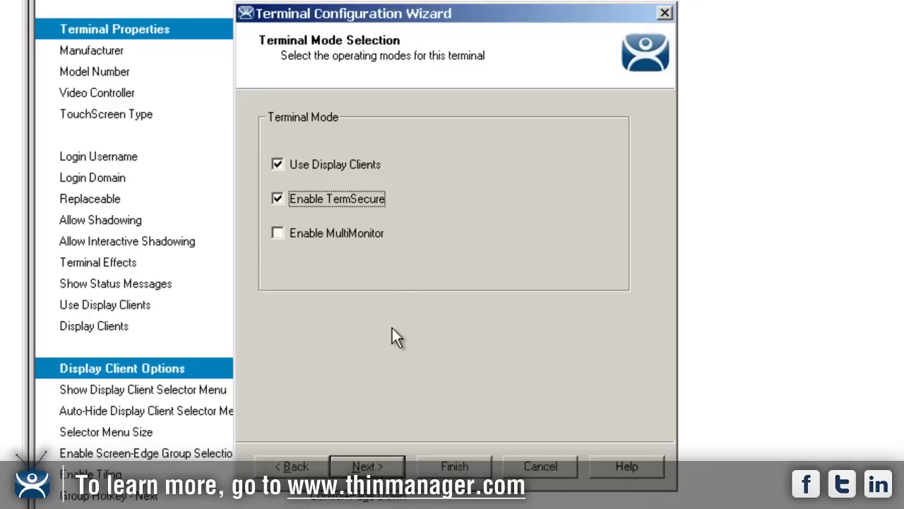
# - Accept the terminal modes and the selected display client, review the selector and main menu options, and continue to the hotkey configuration
pyautogui.click(363, 466)
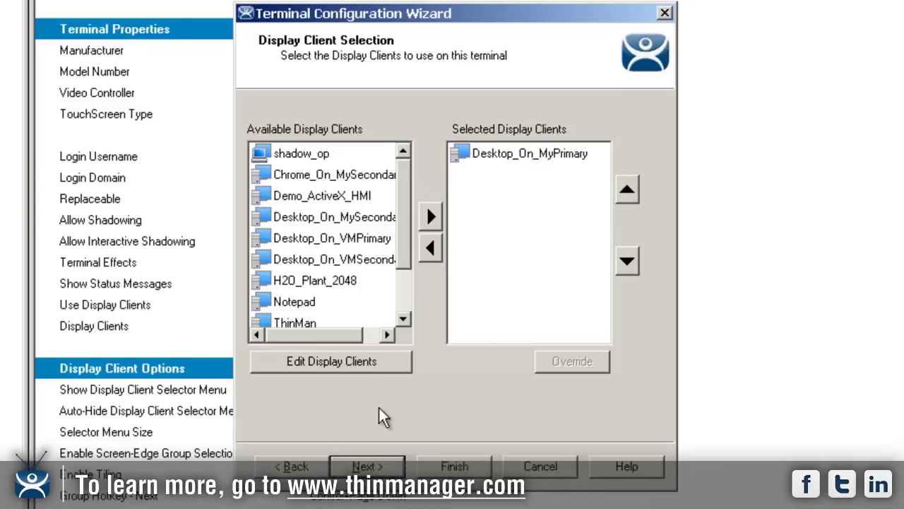
pyautogui.click(366, 468)
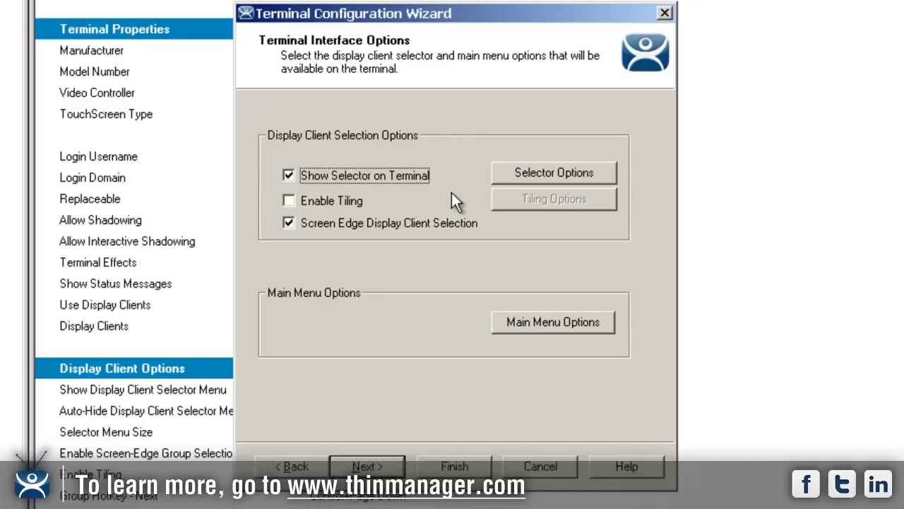
pyautogui.click(518, 177)
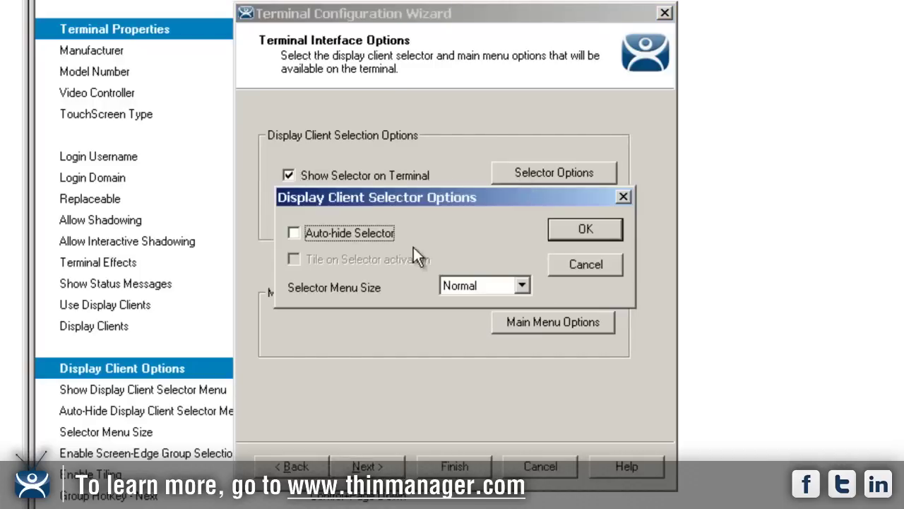
pyautogui.click(584, 267)
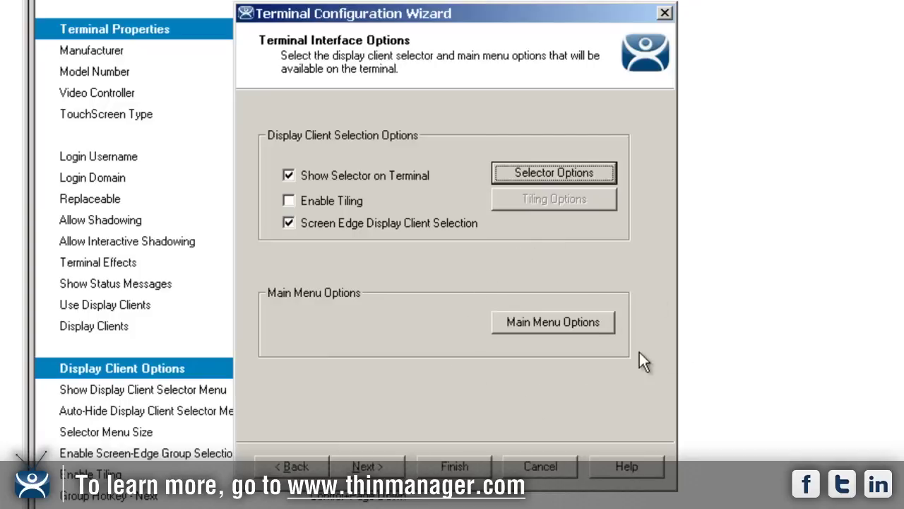
pyautogui.click(586, 326)
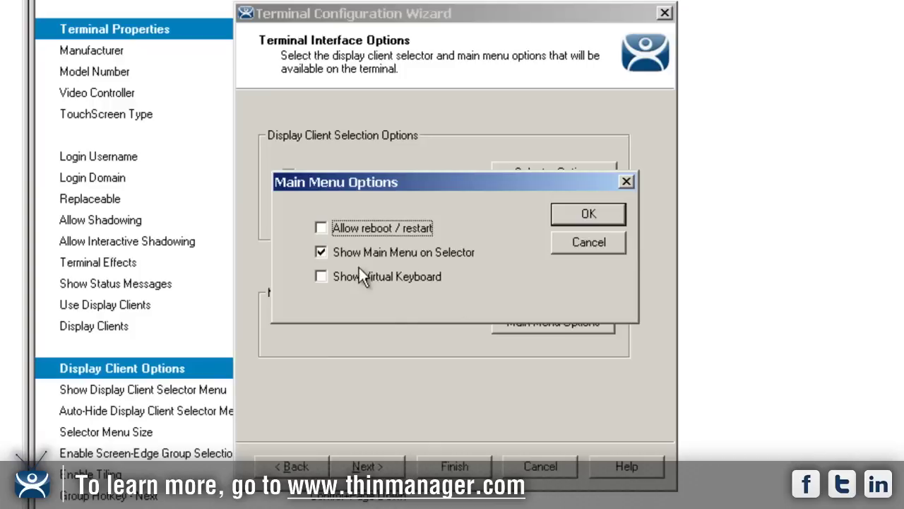
pyautogui.click(589, 216)
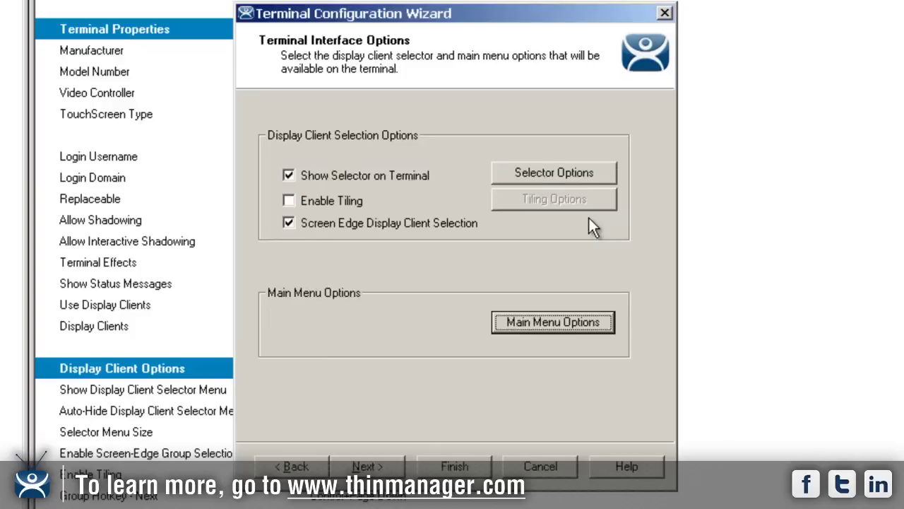
pyautogui.click(364, 467)
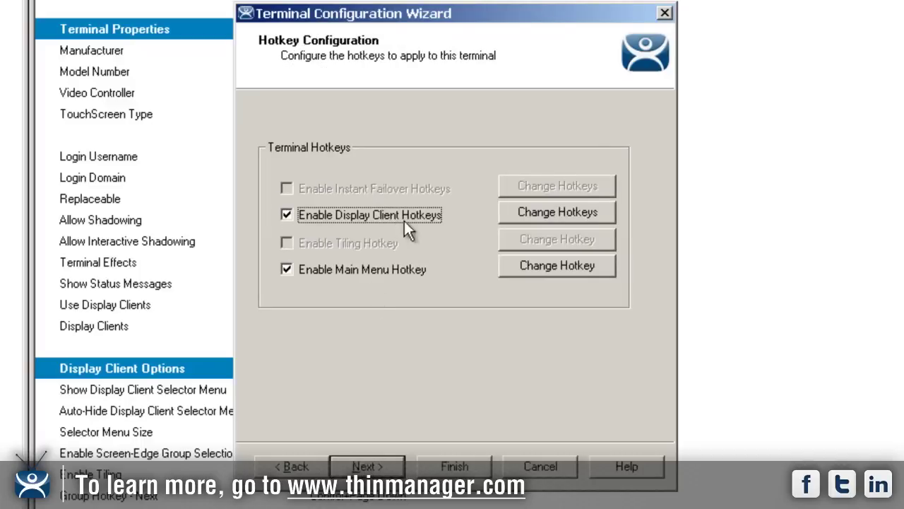
# - Review the hotkeys for switching display clients and for the main menu without changing them, and continue to the log in information
pyautogui.click(509, 218)
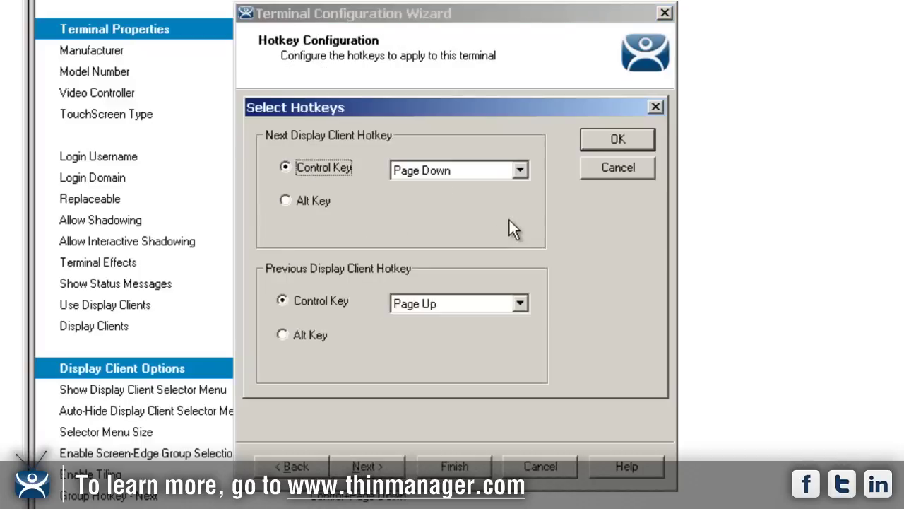
pyautogui.click(611, 168)
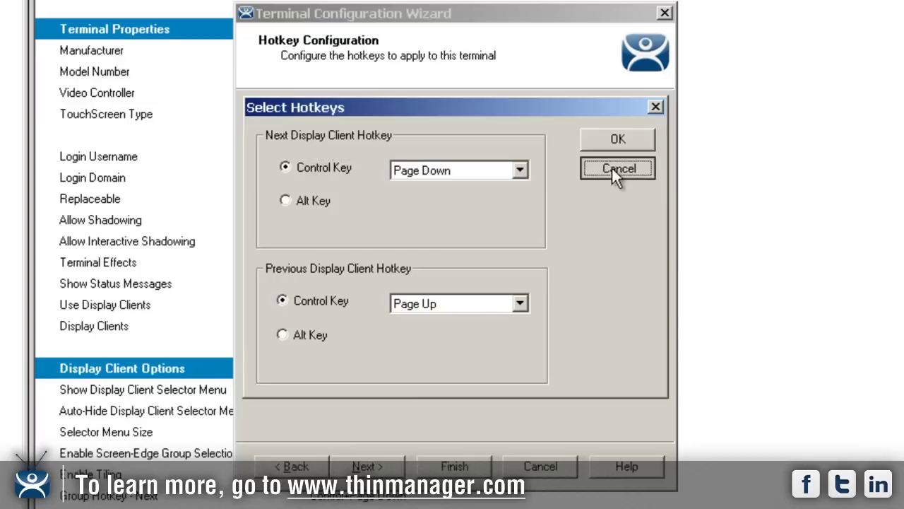
pyautogui.click(411, 273)
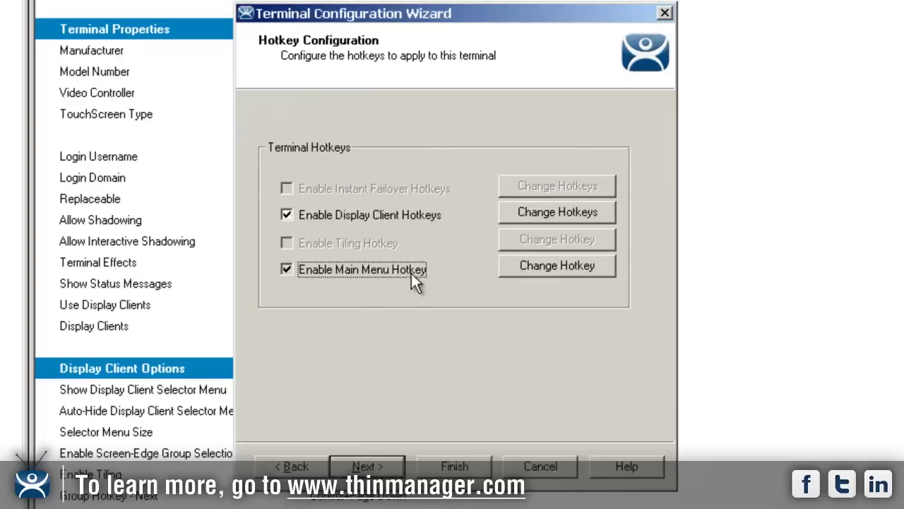
pyautogui.click(531, 265)
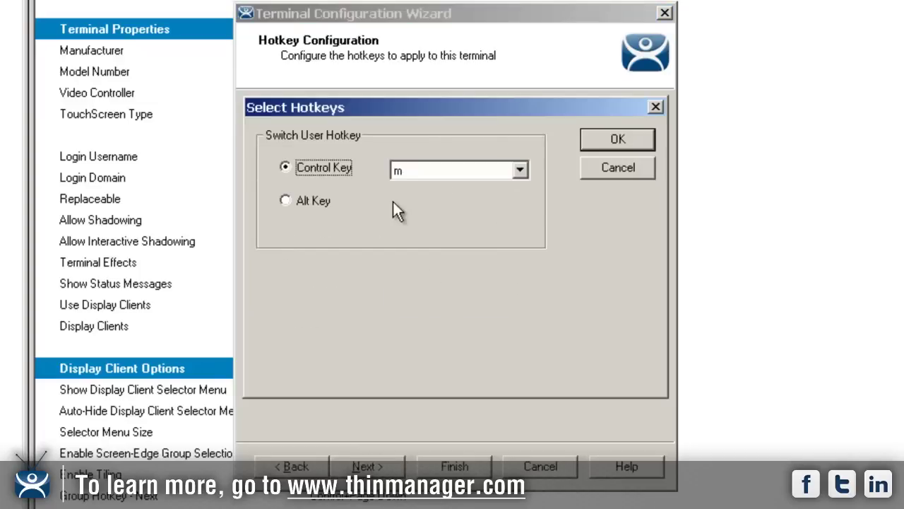
pyautogui.click(610, 170)
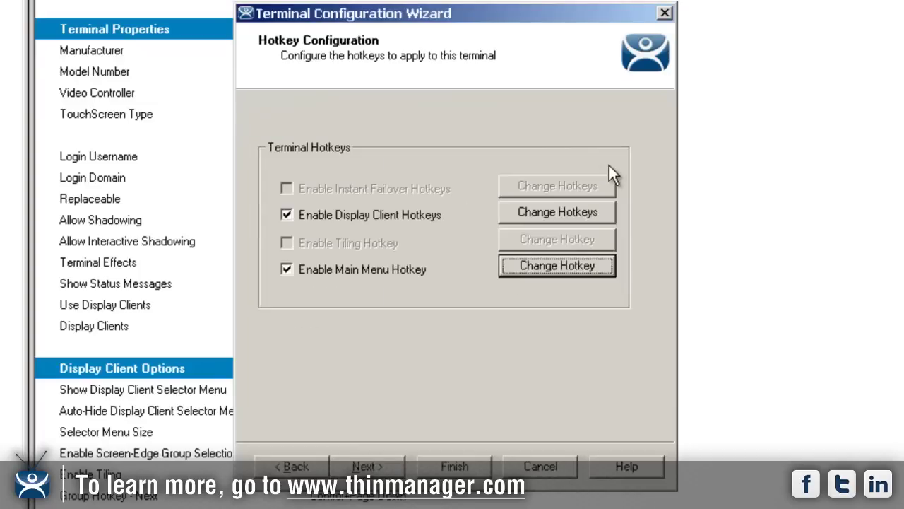
pyautogui.click(371, 469)
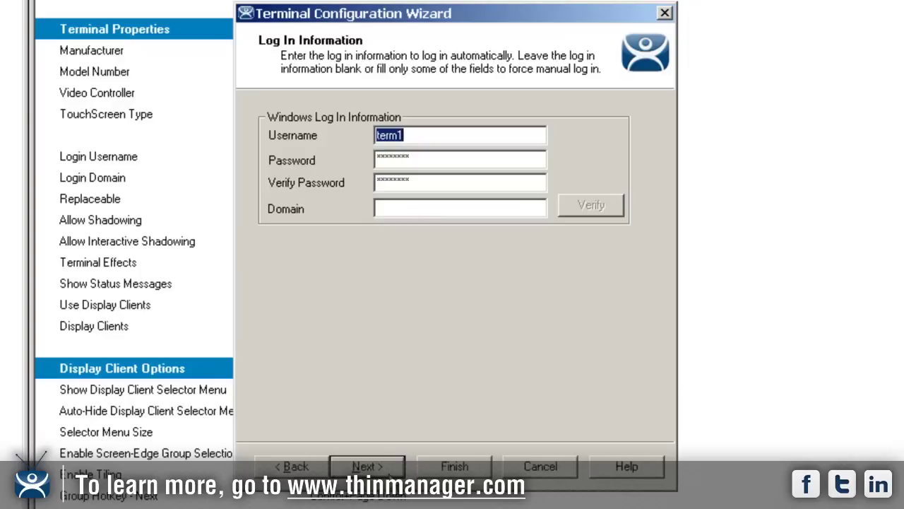
# - Accept the log in information, review the video resolution, color depth and refresh rate without changing them, and continue to the module selection
pyautogui.click(367, 466)
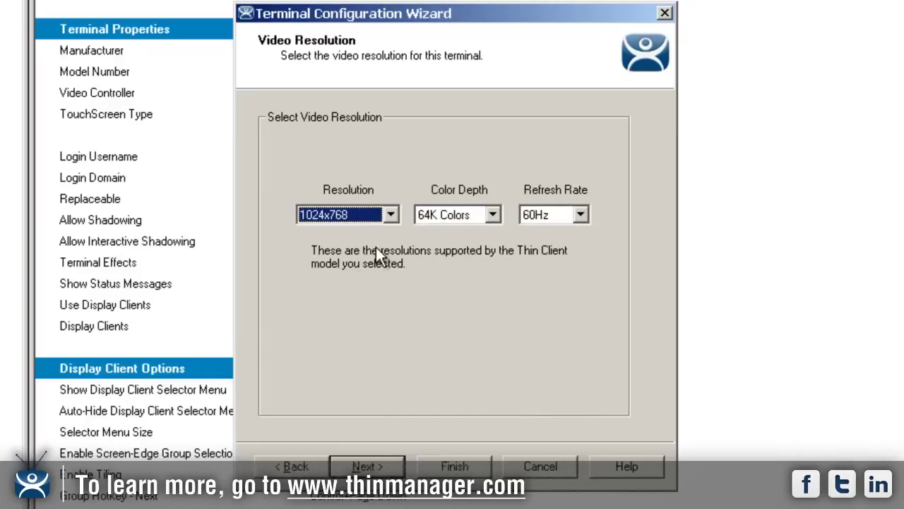
pyautogui.click(467, 215)
pyautogui.click(491, 213)
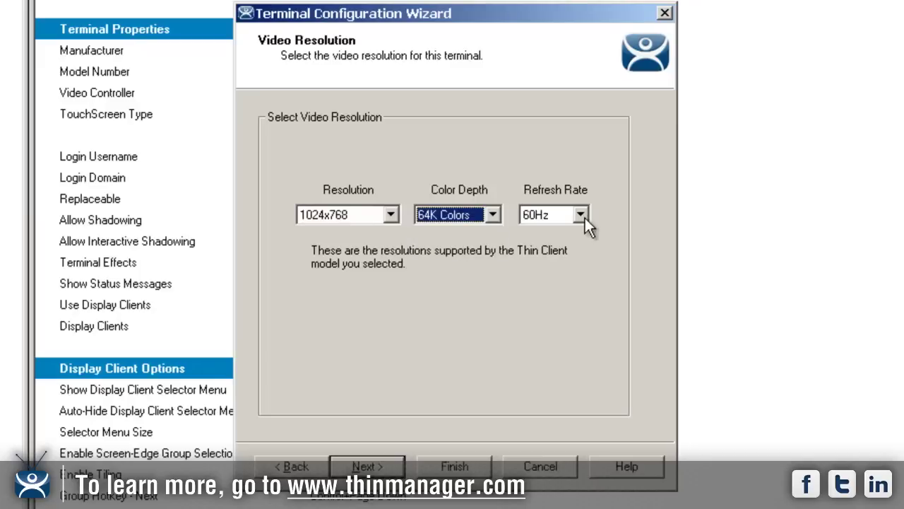
pyautogui.click(381, 466)
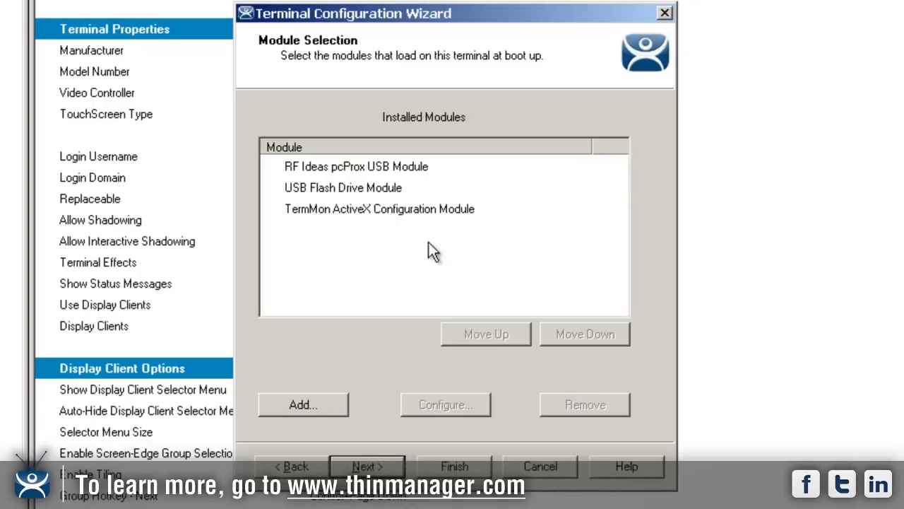
# - Look through the module types that can be attached to the terminal and select the Elographics Touch Screen Driver among the Touch Screen modules
pyautogui.click(318, 406)
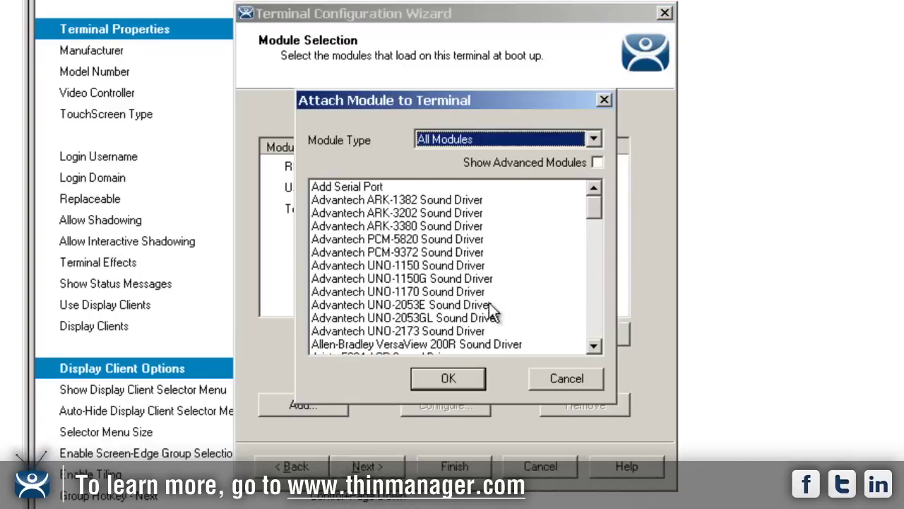
pyautogui.click(595, 140)
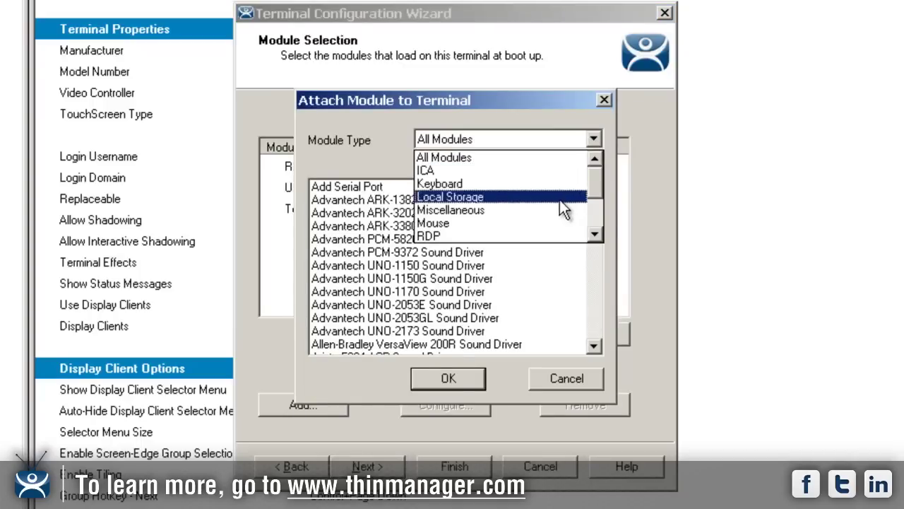
pyautogui.click(596, 236)
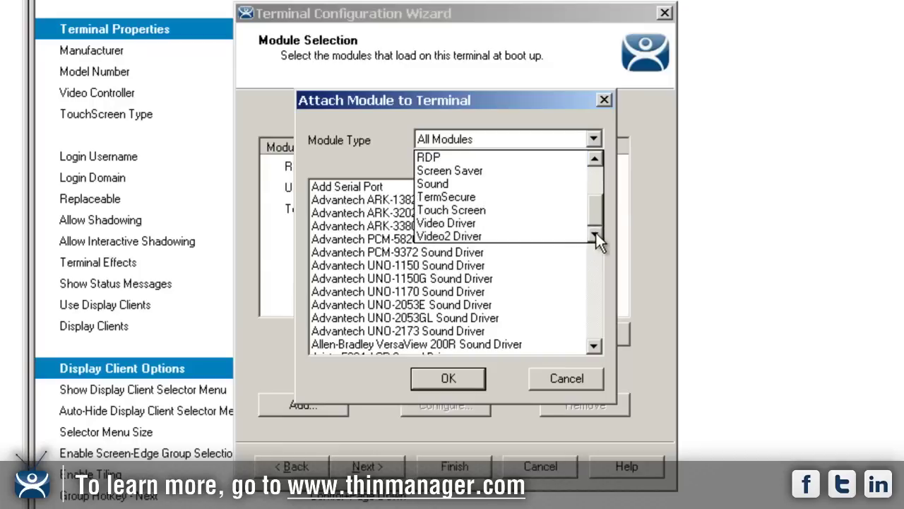
pyautogui.click(525, 215)
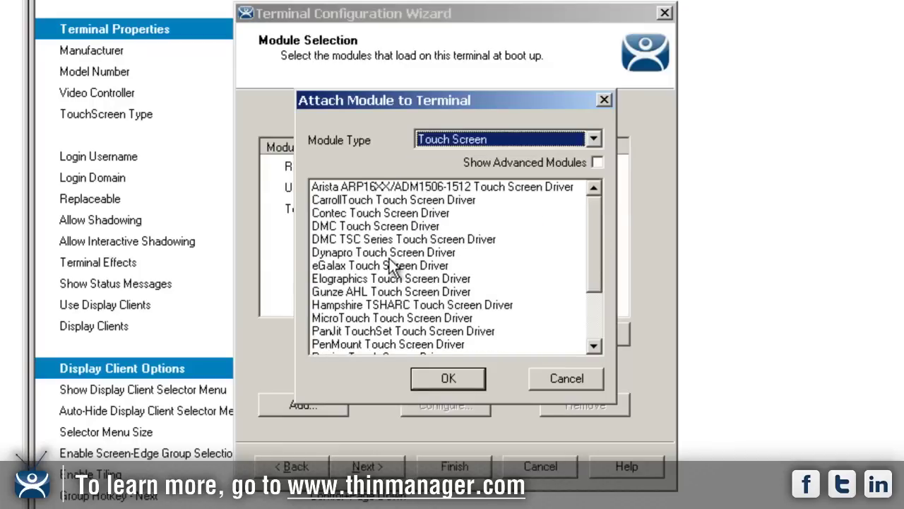
pyautogui.click(383, 280)
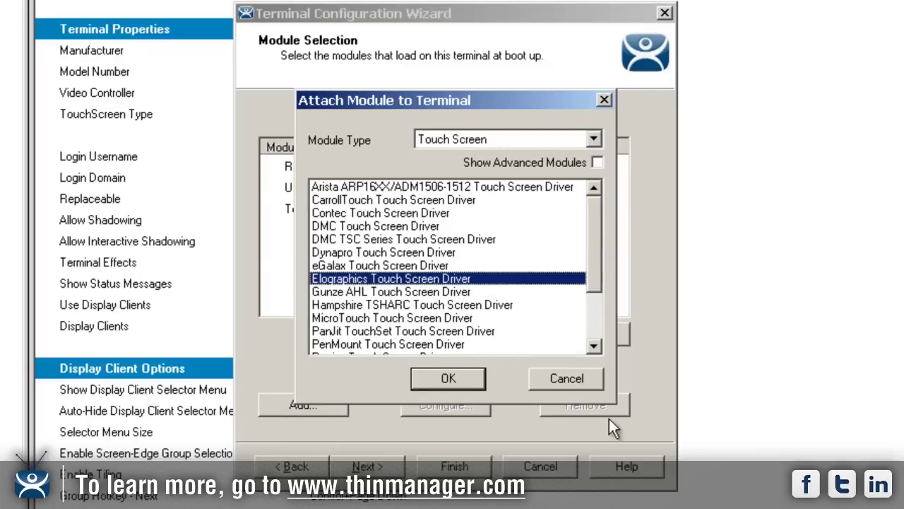
# - Attach the PS/2 Mouse Configuration module from the Mouse module type to the terminal
pyautogui.click(594, 140)
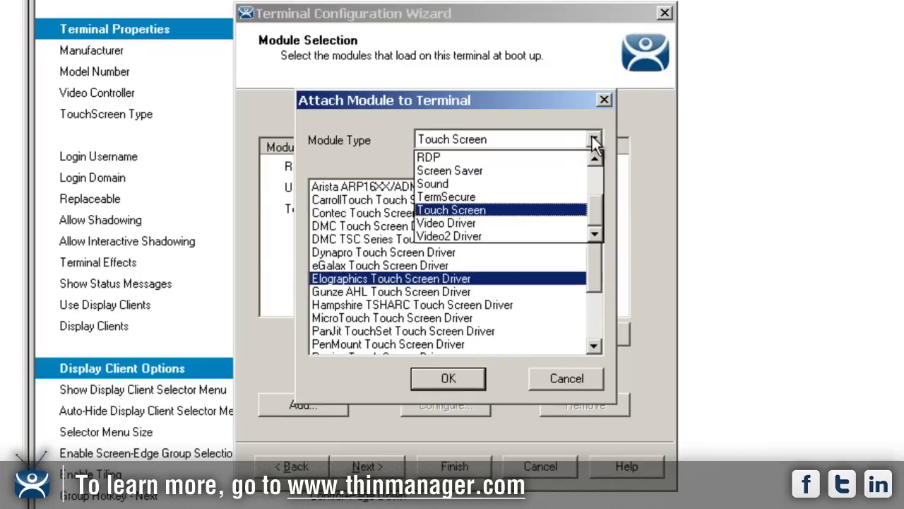
pyautogui.click(597, 164)
pyautogui.click(599, 164)
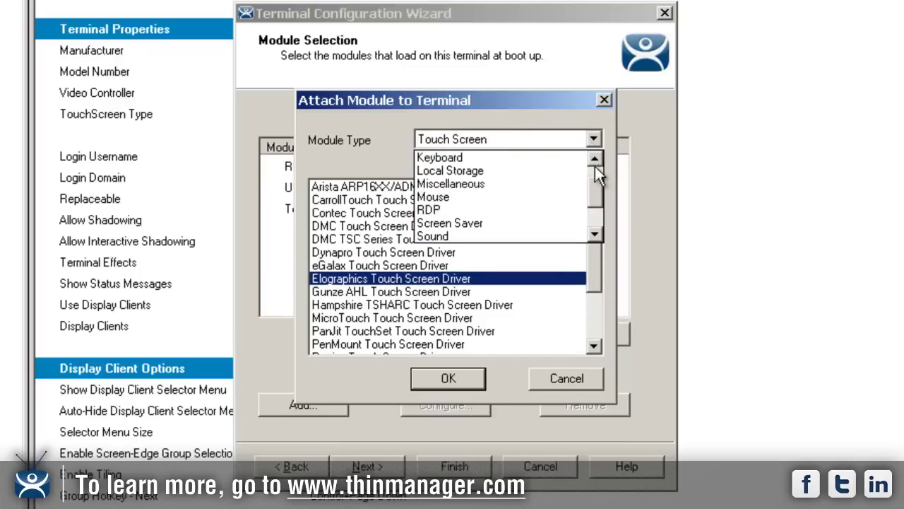
pyautogui.click(502, 199)
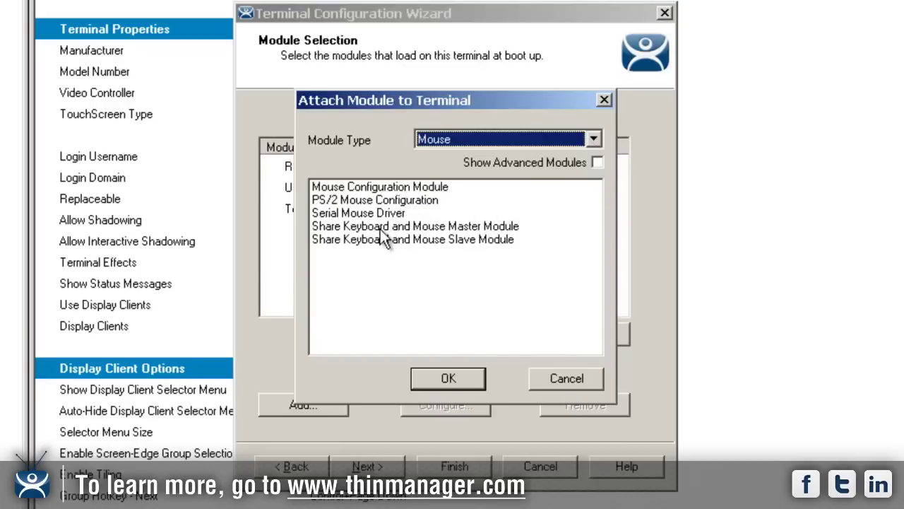
pyautogui.click(397, 200)
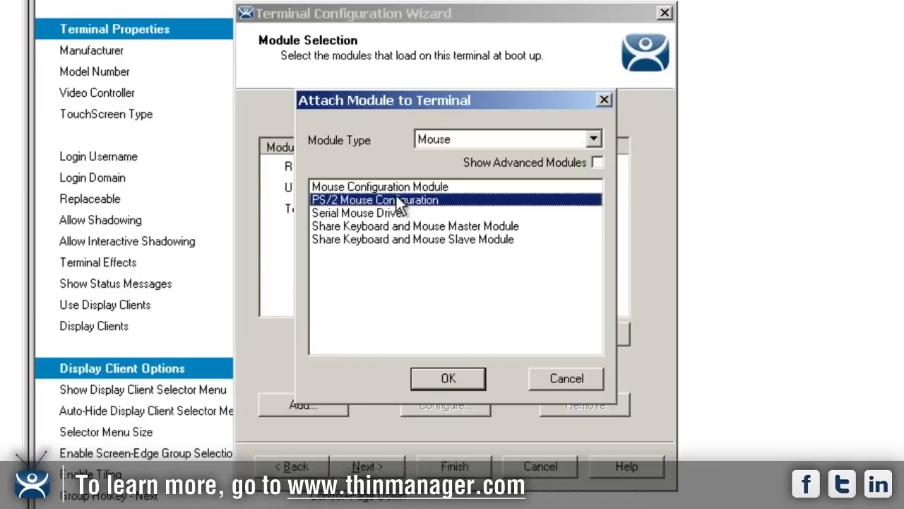
pyautogui.click(446, 379)
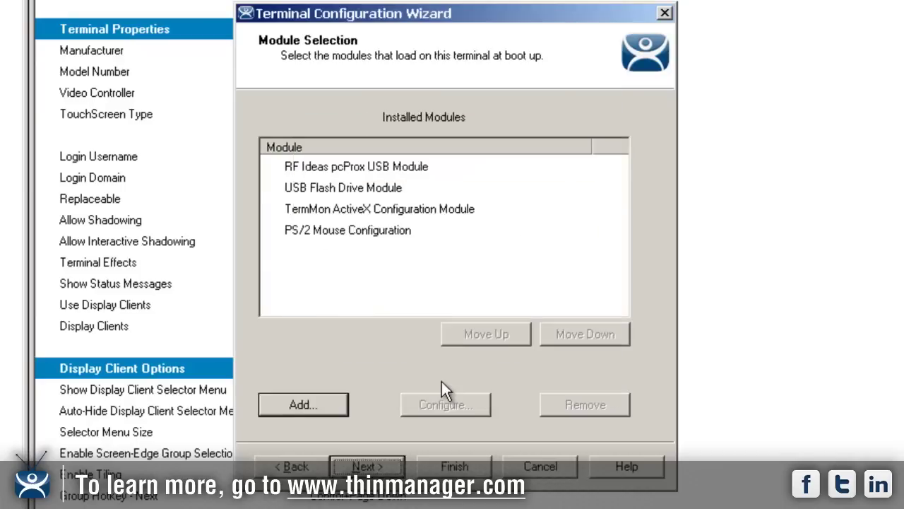
# - Review the mouse module's Scroll Mouse parameter without changing it, and remove the PS/2 Mouse Configuration module from the terminal
pyautogui.doubleClick(388, 227)
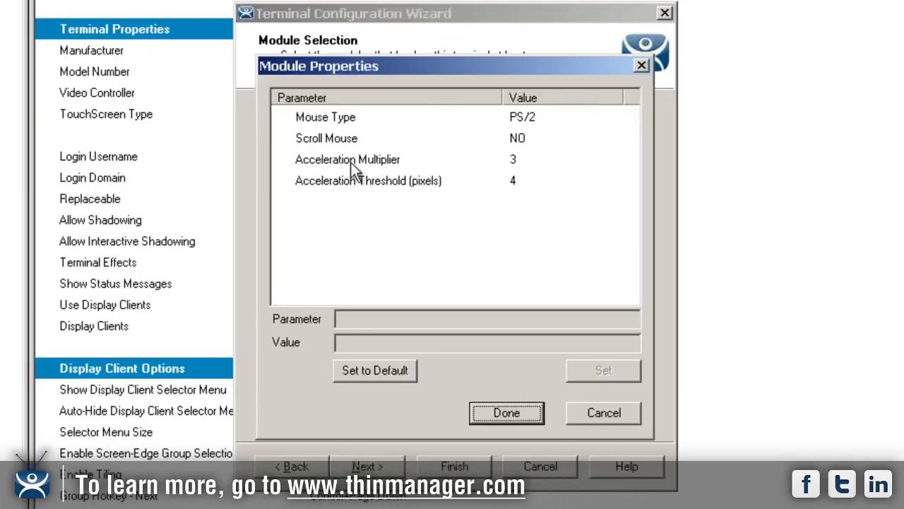
pyautogui.click(330, 142)
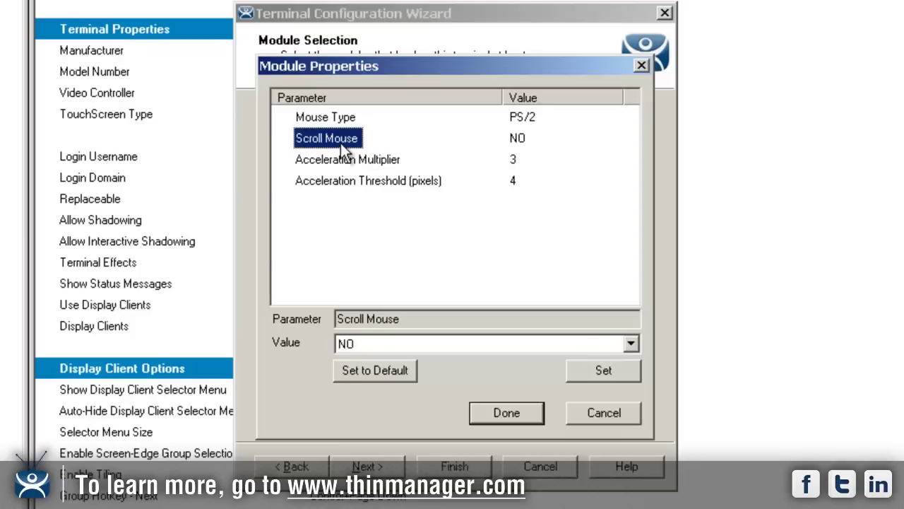
pyautogui.click(604, 412)
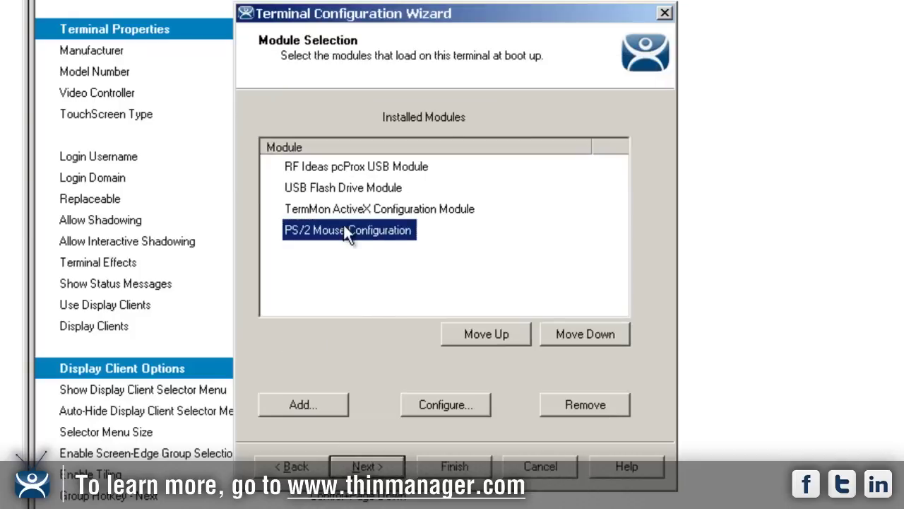
pyautogui.click(585, 404)
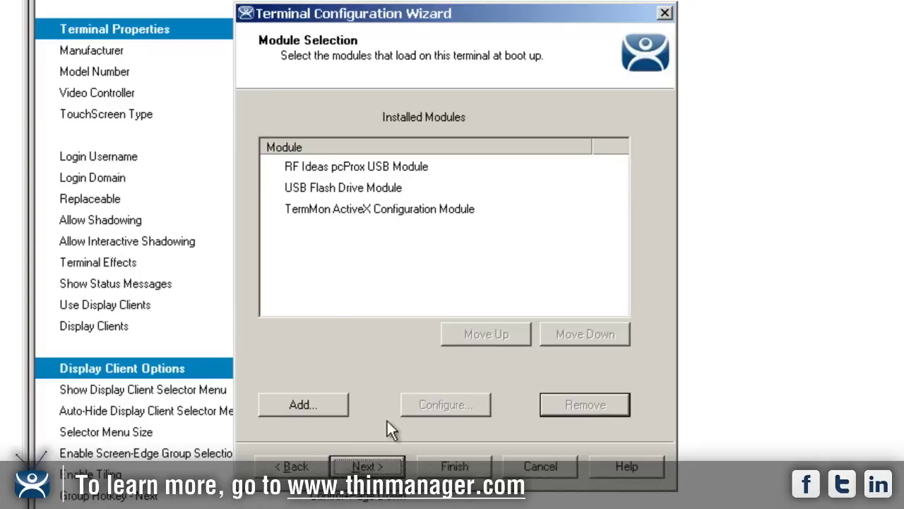
# - Continue through the ThinManager Server Monitor List, keep the Fast monitor interval and finish the terminal configuration
pyautogui.click(375, 467)
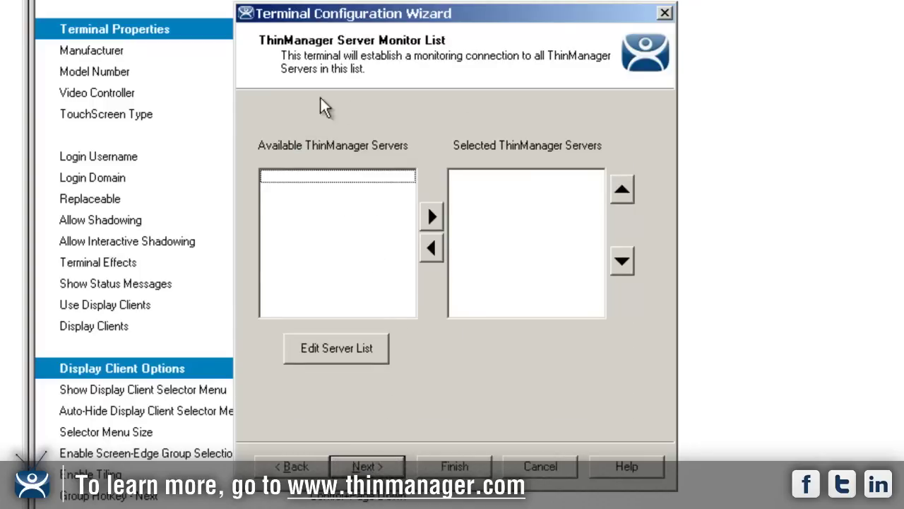
pyautogui.click(390, 469)
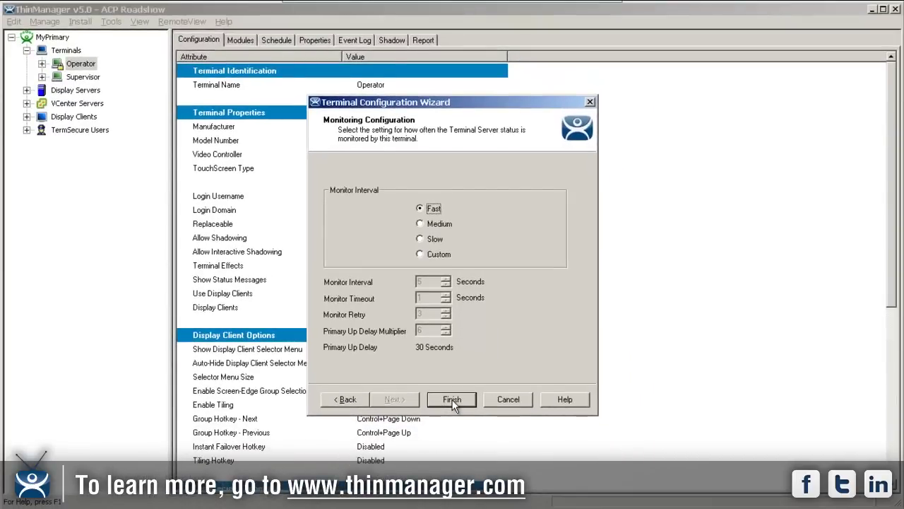
pyautogui.click(454, 466)
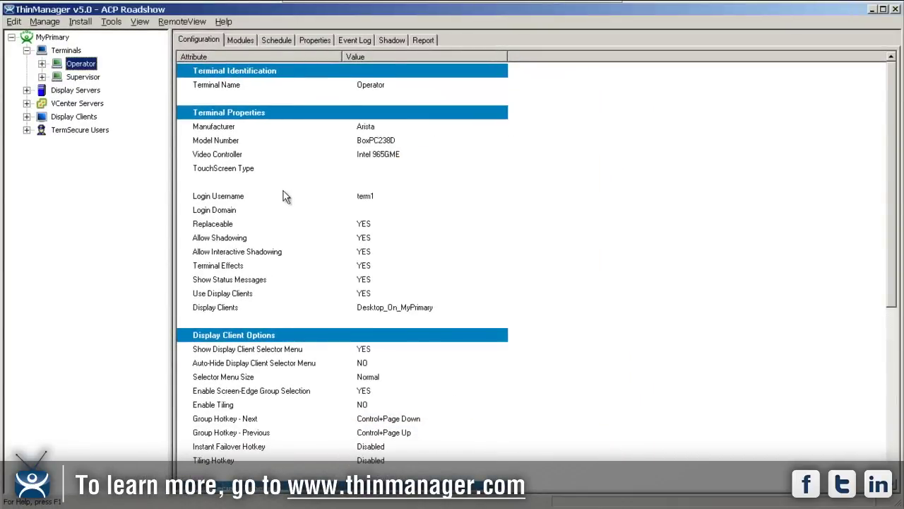
# - Shadow the Operator terminal's desktop and expand the terminal's tree down to the server under its Desktop_On_MyPrimary display client
pyautogui.click(392, 41)
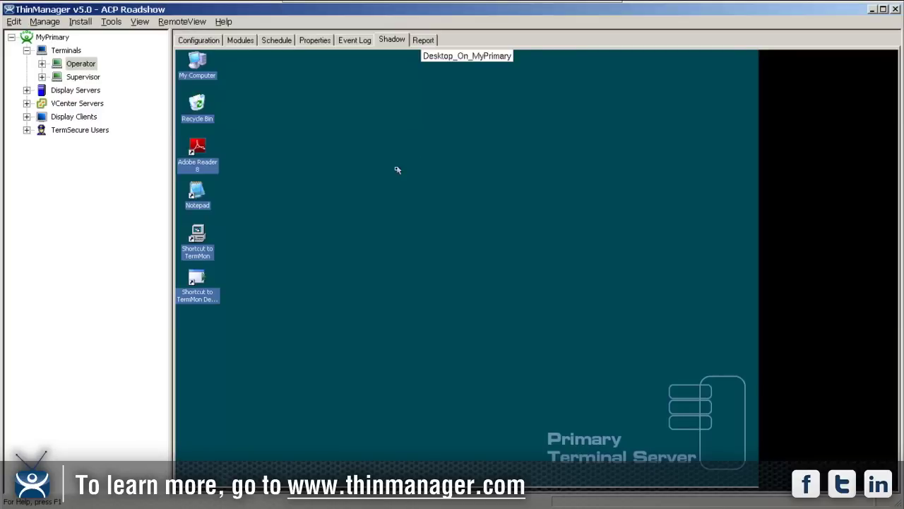
pyautogui.click(42, 63)
pyautogui.click(57, 76)
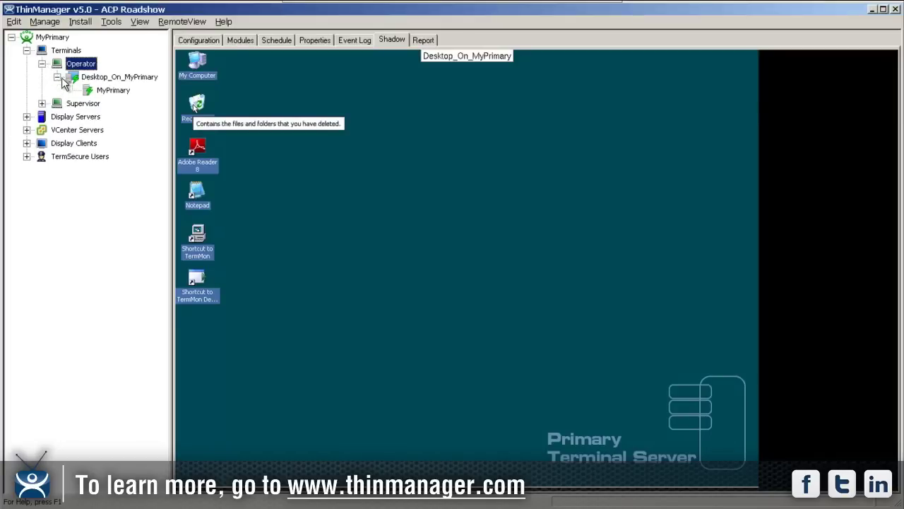